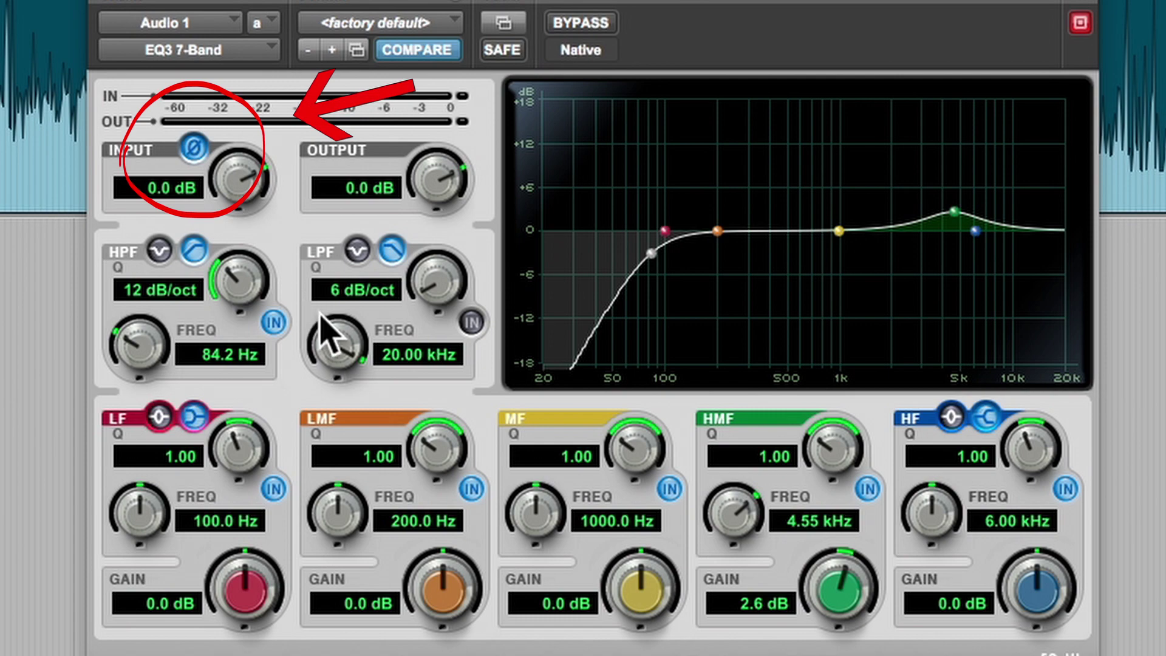
Step: Toggle the input polarity inversion in the EQ3 7-Band on the Audio 1 track
{"action": "left_click", "coordinate": [203, 151]}
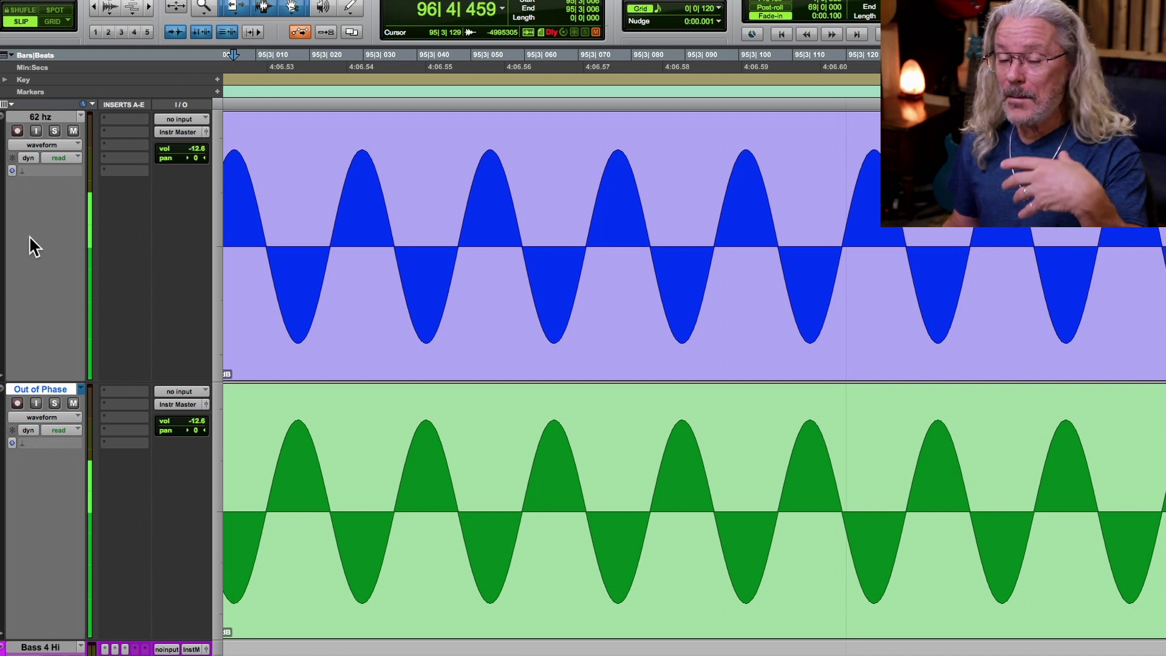
Step: Switch the lower sine-wave track from the Out of Phase playlist to the In Phase playlist
{"action": "left_click", "coordinate": [81, 389]}
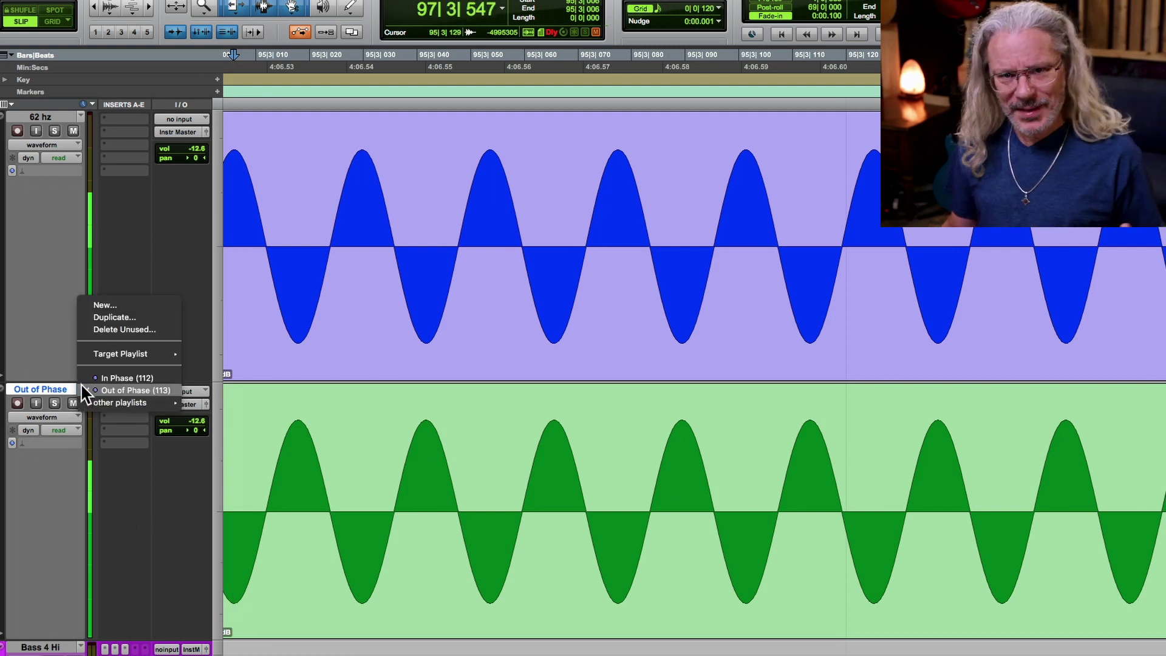
{"action": "left_click", "coordinate": [29, 236]}
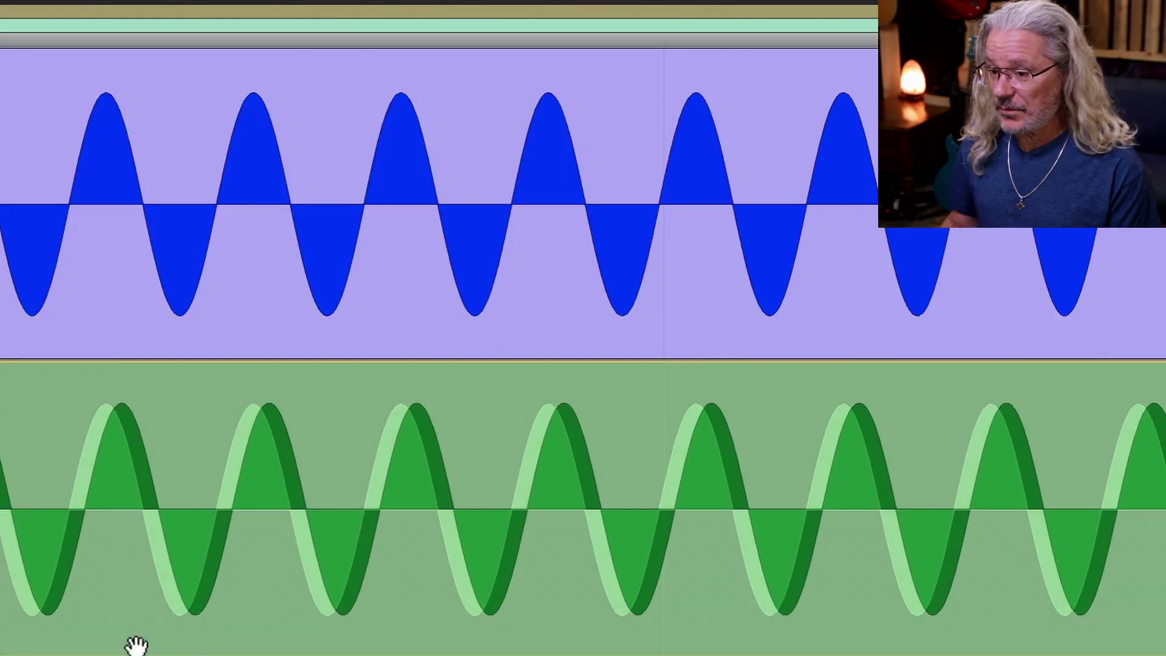
Step: Shift the green sine-wave clip gradually later in time against the blue 62 hz clip to offset their phase
{"action": "left_click", "coordinate": [136, 645]}
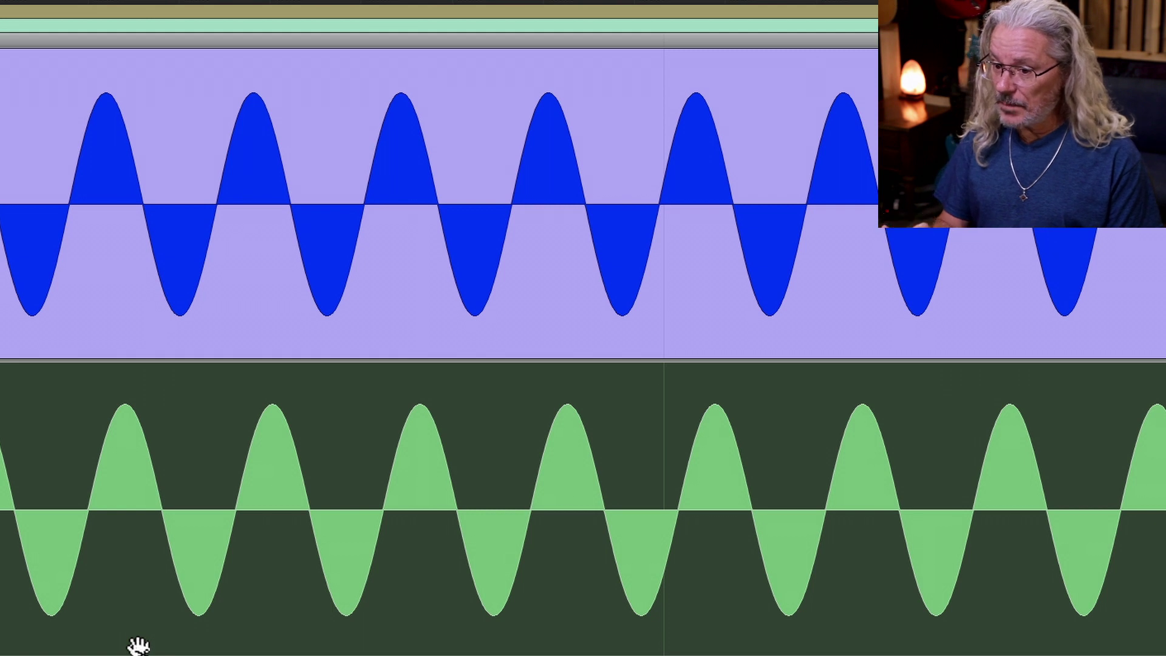
{"action": "left_click_drag", "start_coordinate": [136, 621], "coordinate": [146, 626]}
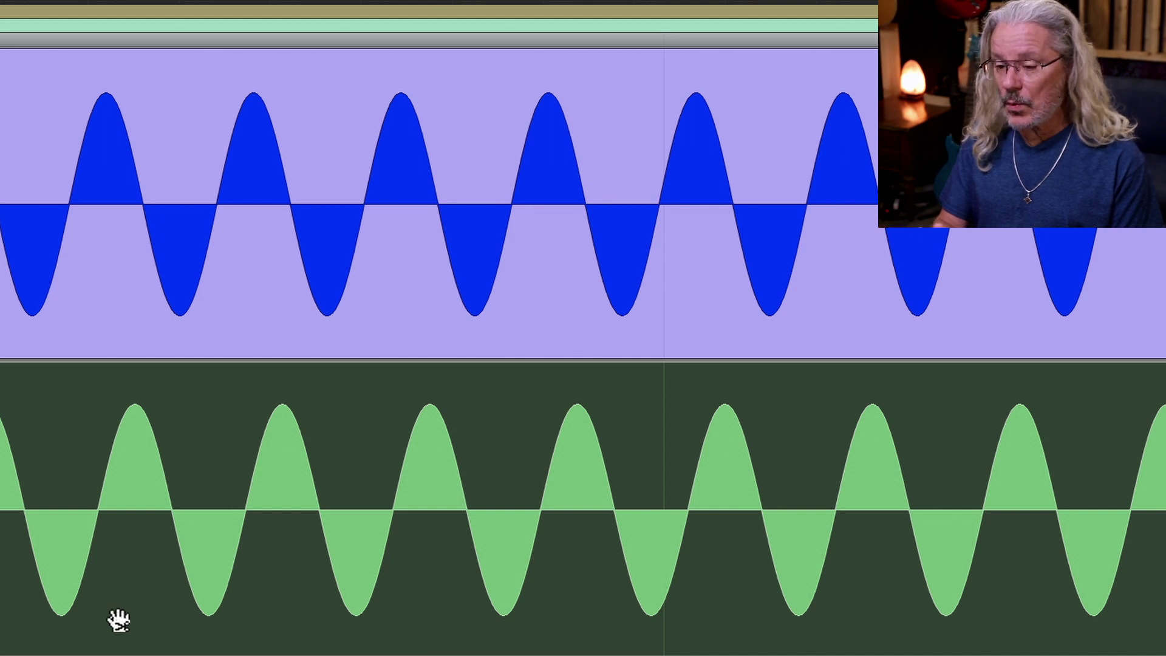
{"action": "left_click_drag", "start_coordinate": [118, 616], "coordinate": [130, 622]}
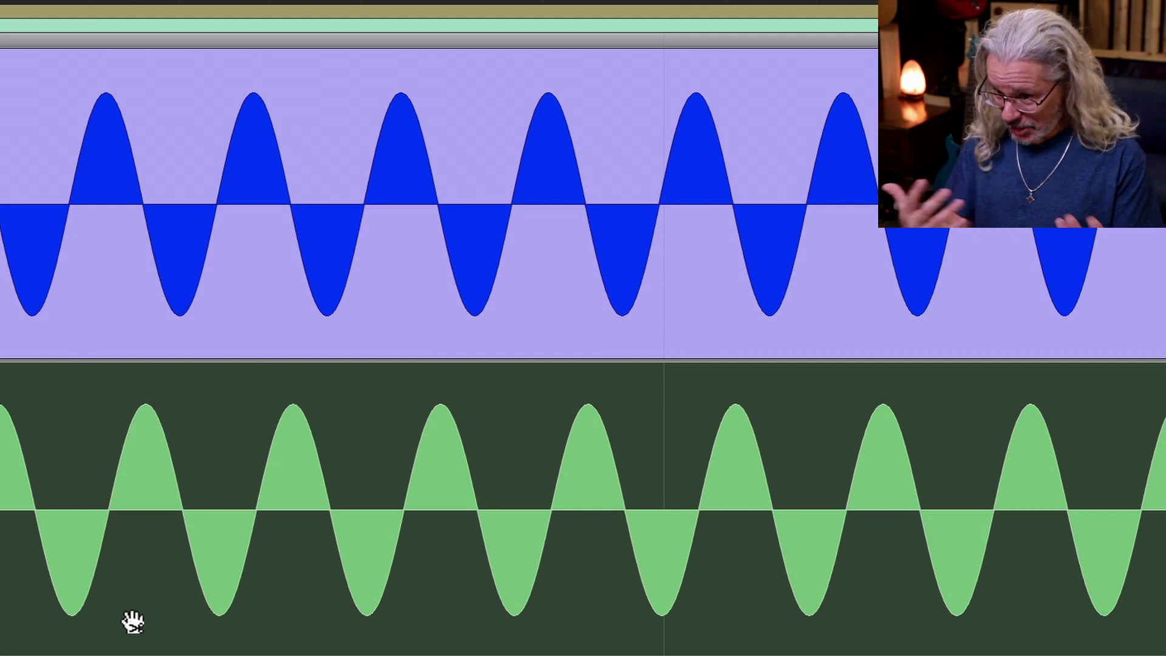
{"action": "left_click_drag", "start_coordinate": [134, 621], "coordinate": [149, 630]}
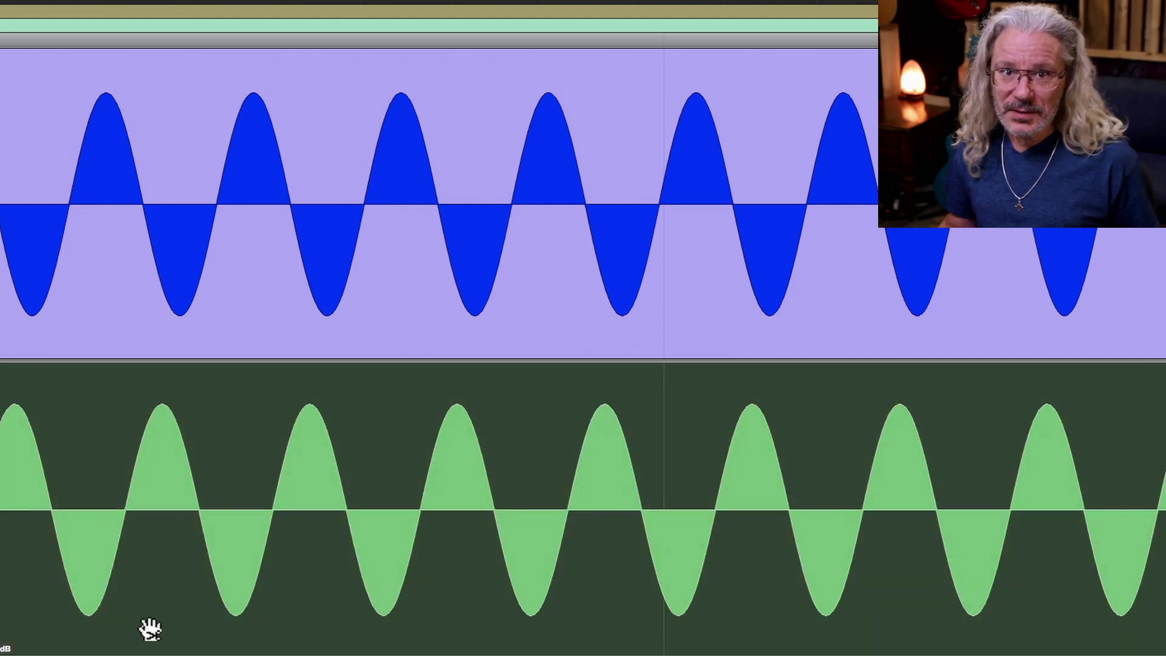
{"action": "left_click", "coordinate": [150, 434]}
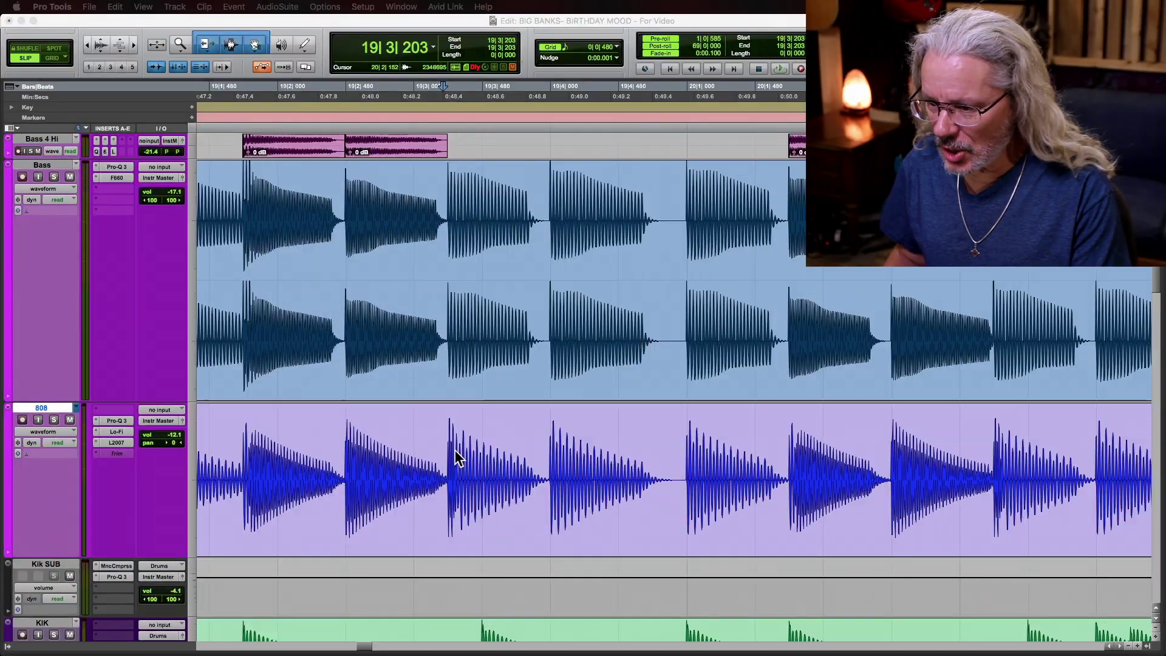
Step: Play the bass and 808 tracks from the 808 note near 19|3|225
{"action": "left_click", "coordinate": [446, 459]}
{"action": "key", "text": "space"}
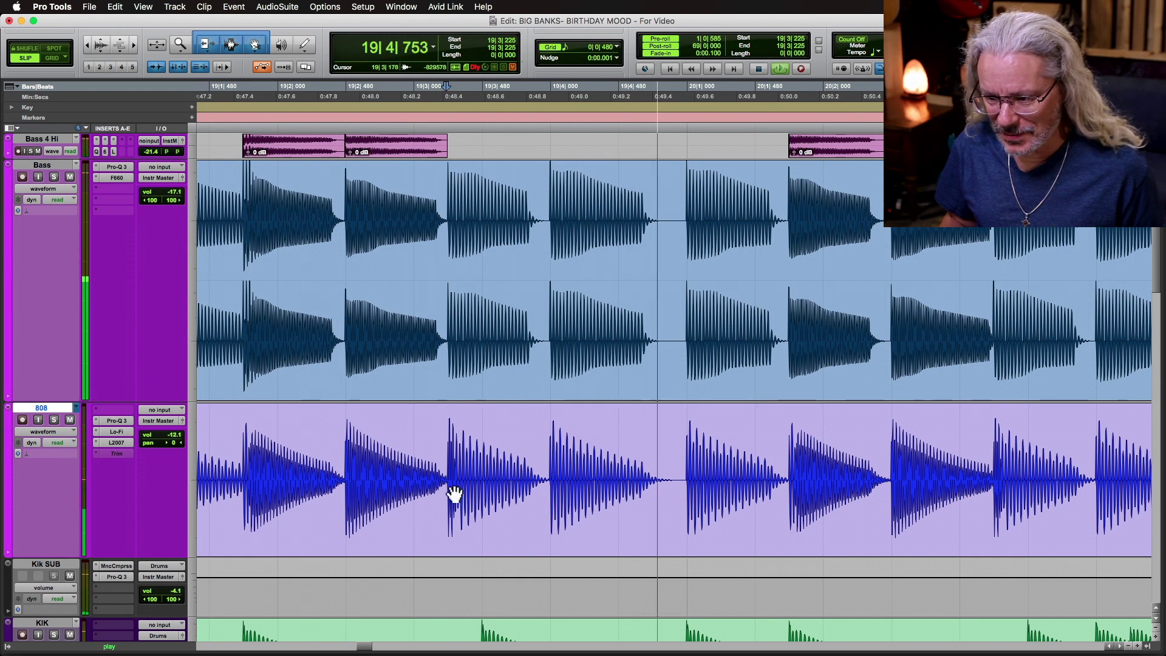
{"action": "key", "text": "space"}
Step: Isolate the 808 note beginning near 19|3|235 and slide it into line with the matching bass note
{"action": "left_click_drag", "start_coordinate": [542, 474], "coordinate": [445, 489]}
{"action": "key", "text": "t"}
{"action": "key", "text": "t"}
{"action": "key", "text": "t"}
{"action": "key", "text": "t"}
{"action": "key", "text": "t"}
{"action": "scroll", "coordinate": [572, 511], "scroll_direction": "right", "scroll_amount": 2}
{"action": "left_click_drag", "start_coordinate": [572, 517], "coordinate": [614, 520]}
{"action": "left_click_drag", "start_coordinate": [613, 547], "coordinate": [611, 547]}
{"action": "left_click", "coordinate": [631, 522]}
Step: Adjust the crossfade at the end of the moved 808 note to span 19|3|941 to 19|3|949
{"action": "key", "text": "Right"}
{"action": "scroll", "coordinate": [675, 516], "scroll_direction": "down", "scroll_amount": 1}
{"action": "left_click_drag", "start_coordinate": [673, 504], "coordinate": [844, 507]}
{"action": "left_click_drag", "start_coordinate": [845, 528], "coordinate": [828, 528]}
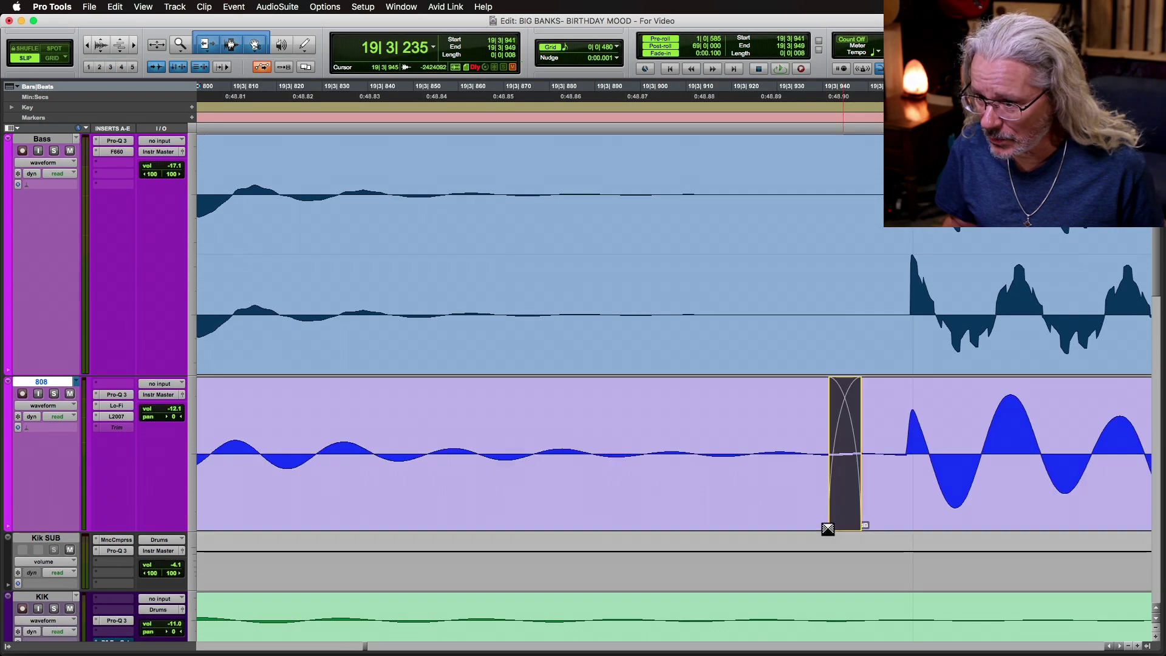
Step: Play the 808 against the bass from bar 19, beat 4 to check the alignment
{"action": "key", "text": "r"}
{"action": "key", "text": "r"}
{"action": "key", "text": "r"}
{"action": "key", "text": "r"}
{"action": "key", "text": "r"}
{"action": "key", "text": "space"}
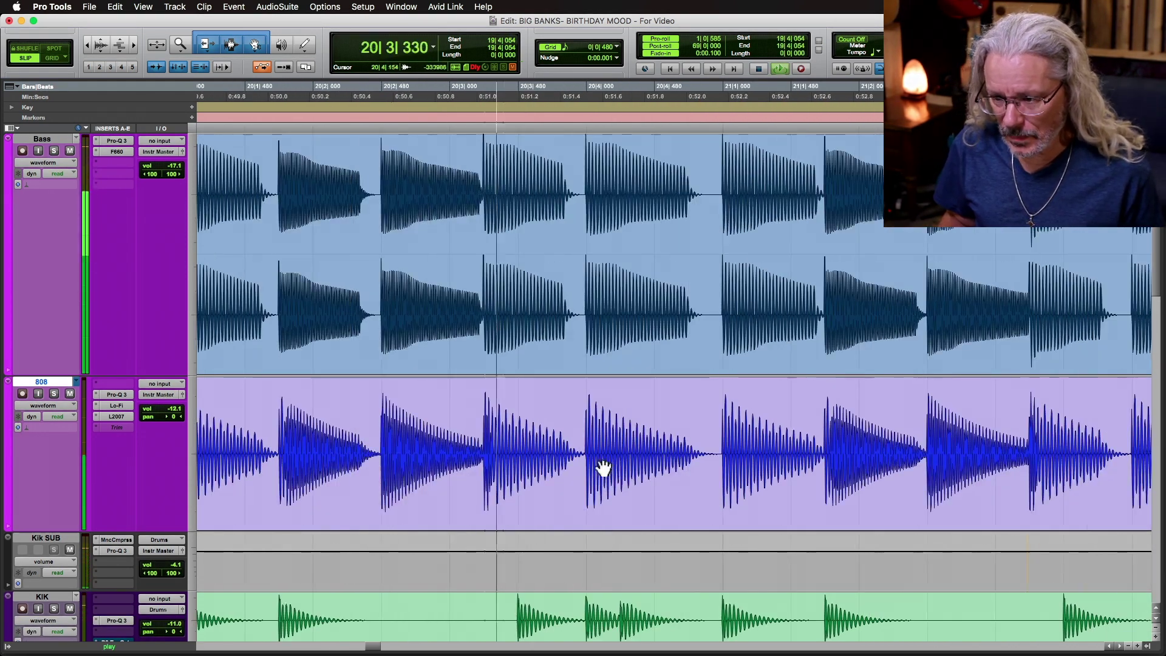
Step: Isolate the 808 note spanning 20|3|234 to 20|3|935 and align it with the bass
{"action": "left_click_drag", "start_coordinate": [581, 464], "coordinate": [683, 480]}
{"action": "key", "text": "space"}
{"action": "key", "text": "t"}
{"action": "key", "text": "t"}
{"action": "key", "text": "t"}
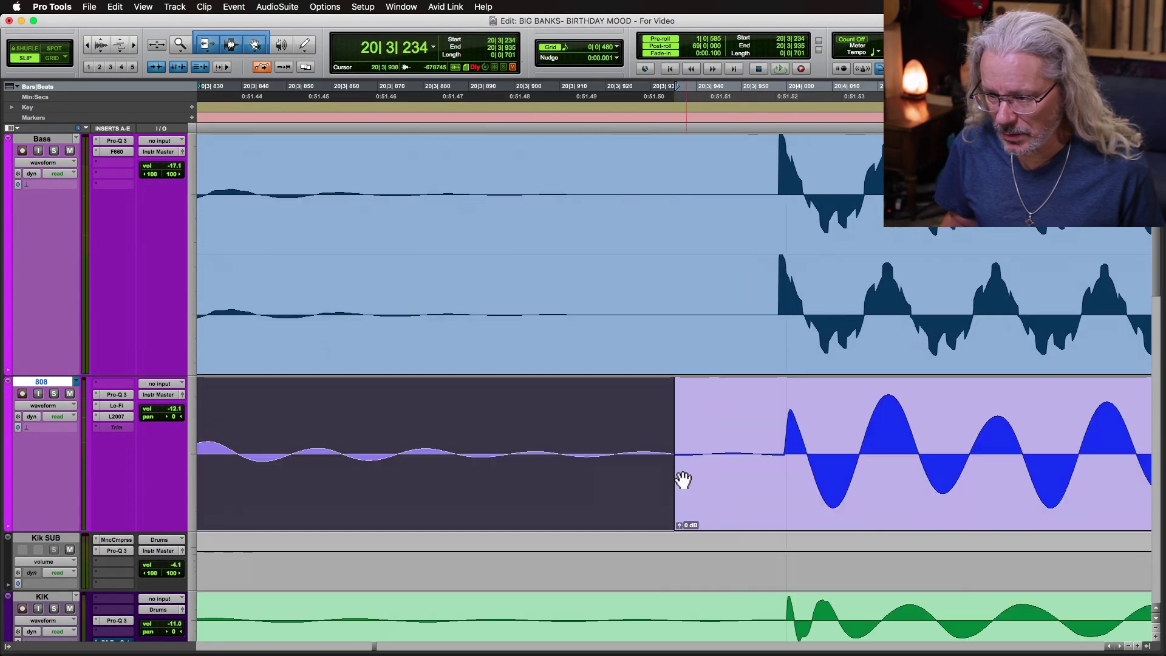
{"action": "left_click", "coordinate": [759, 484]}
Step: Play the 808 and bass from about 20|3|951 through bar 21 to find the next misaligned note
{"action": "key", "text": "r"}
{"action": "key", "text": "r"}
{"action": "key", "text": "r"}
{"action": "key", "text": "r"}
{"action": "key", "text": "r"}
{"action": "key", "text": "space"}
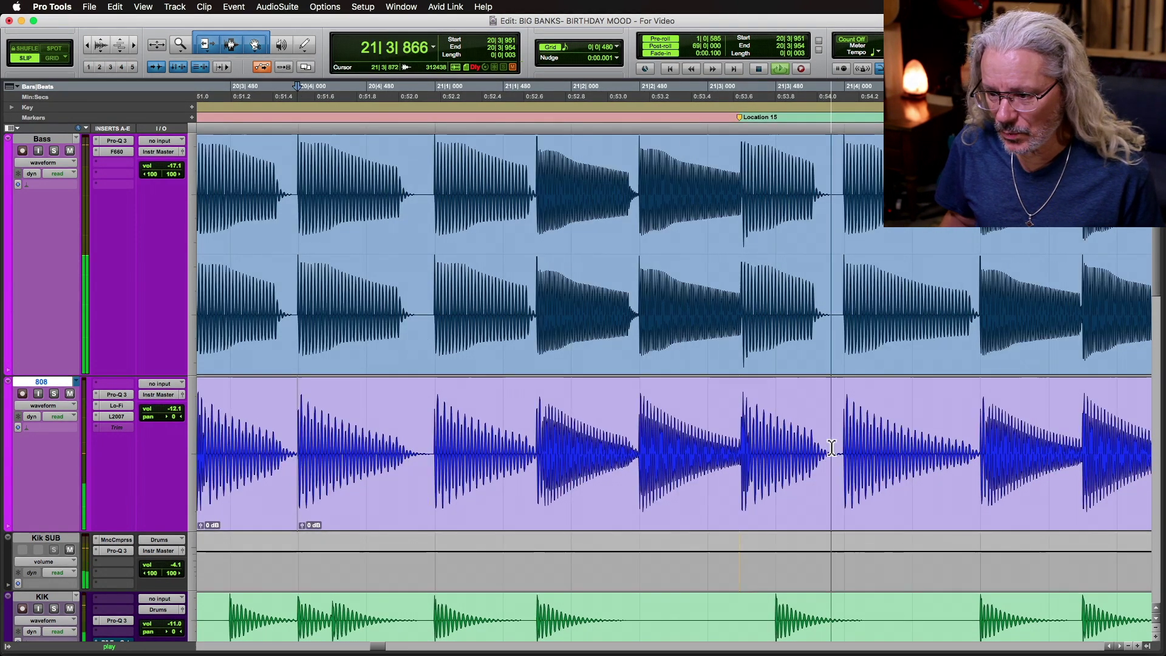
{"action": "key", "text": "space"}
Step: Isolate the 808 note spanning 21|3|237 to 21|3|947 and line it up with the bass
{"action": "left_click_drag", "start_coordinate": [831, 448], "coordinate": [787, 497]}
{"action": "key", "text": "t"}
{"action": "key", "text": "t"}
{"action": "key", "text": "t"}
{"action": "key", "text": "t"}
{"action": "left_click_drag", "start_coordinate": [670, 477], "coordinate": [984, 515]}
{"action": "key", "text": "Right"}
Step: Play the 808 and bass from 21|3|237 to check the adjusted note
{"action": "key", "text": "r"}
{"action": "key", "text": "r"}
{"action": "key", "text": "r"}
{"action": "key", "text": "r"}
{"action": "key", "text": "r"}
{"action": "key", "text": "space"}
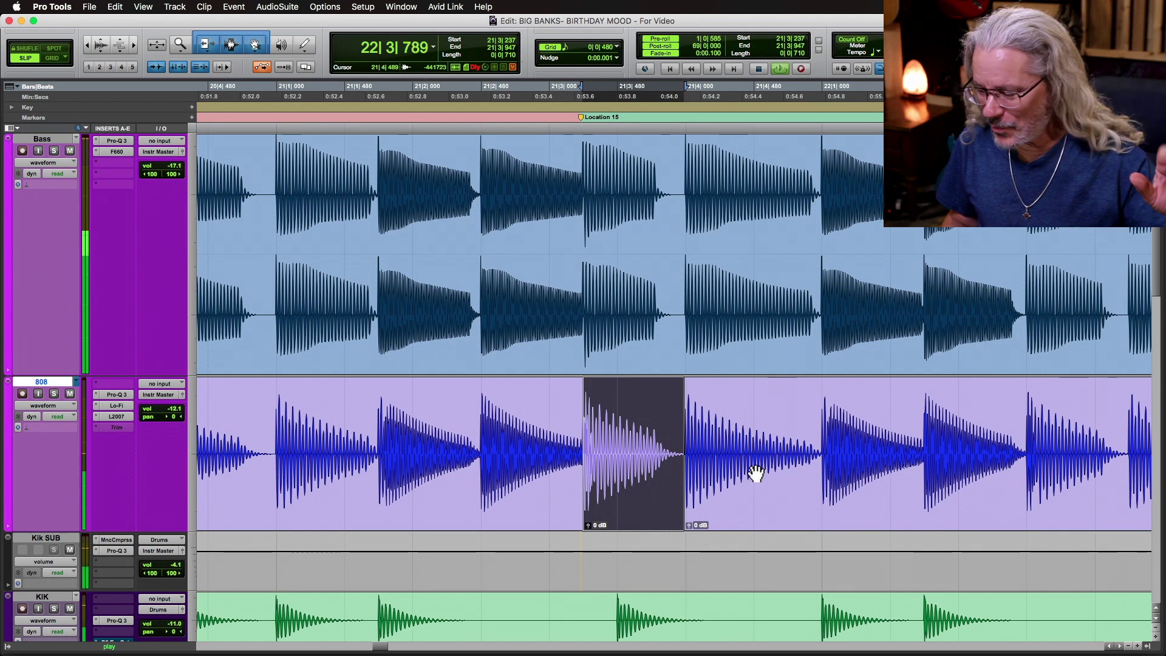
{"action": "key", "text": "space"}
Step: Switch the 808 track to its 808 .01 playlist
{"action": "key", "text": "r"}
{"action": "key", "text": "r"}
{"action": "key", "text": "r"}
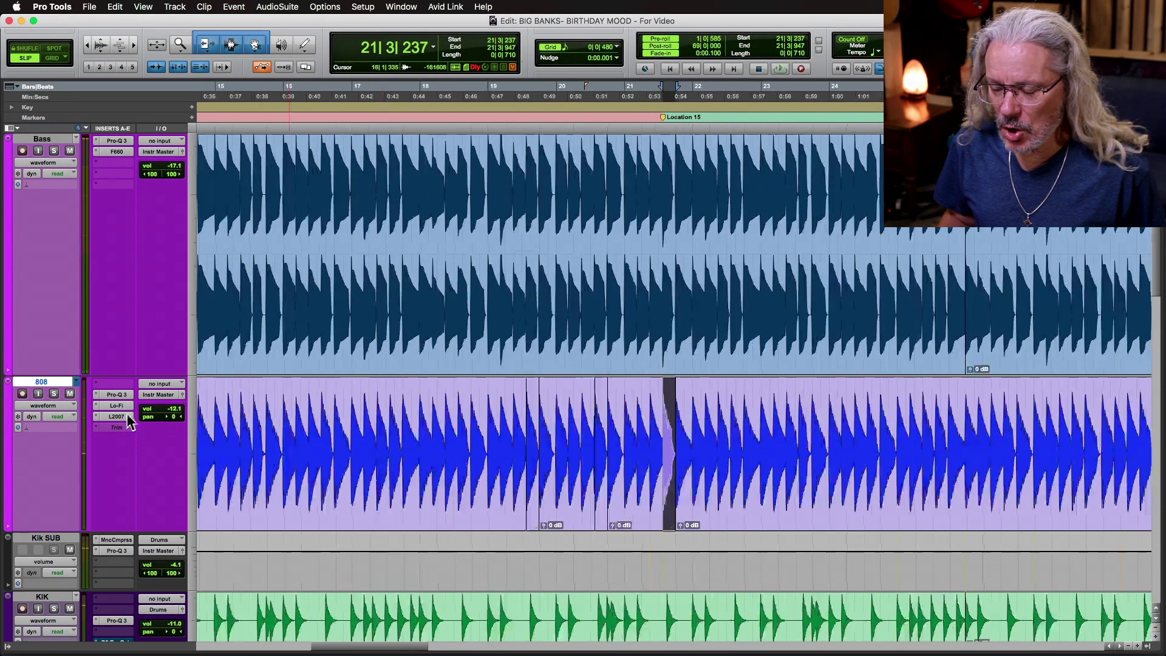
{"action": "left_click", "coordinate": [76, 381]}
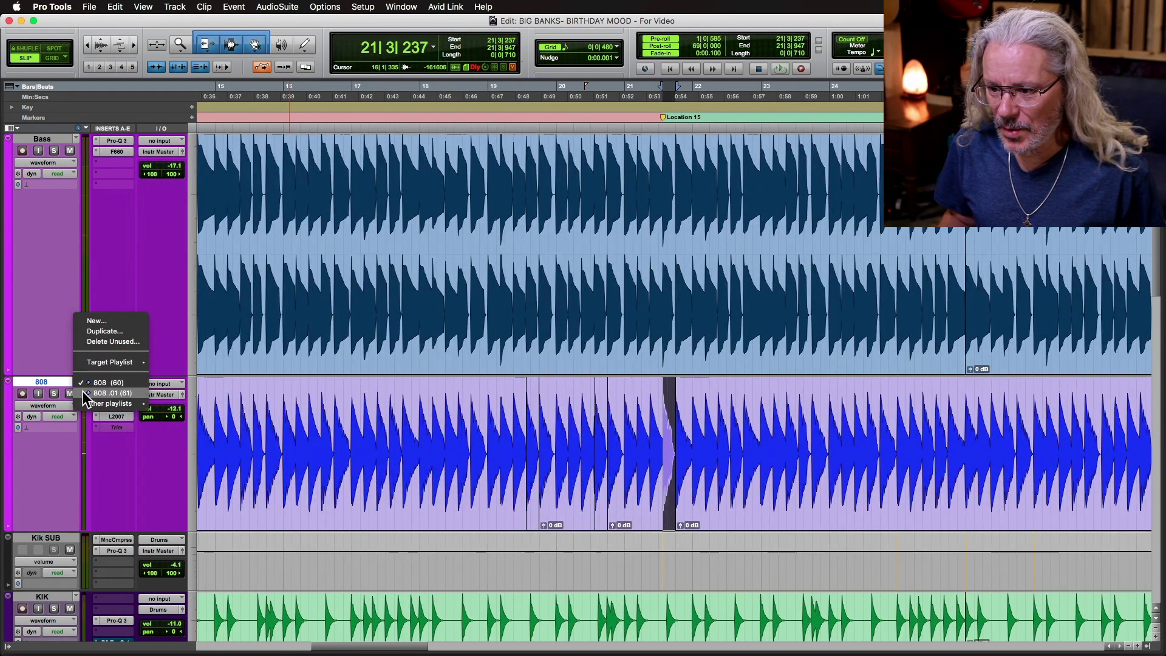
{"action": "left_click", "coordinate": [723, 437]}
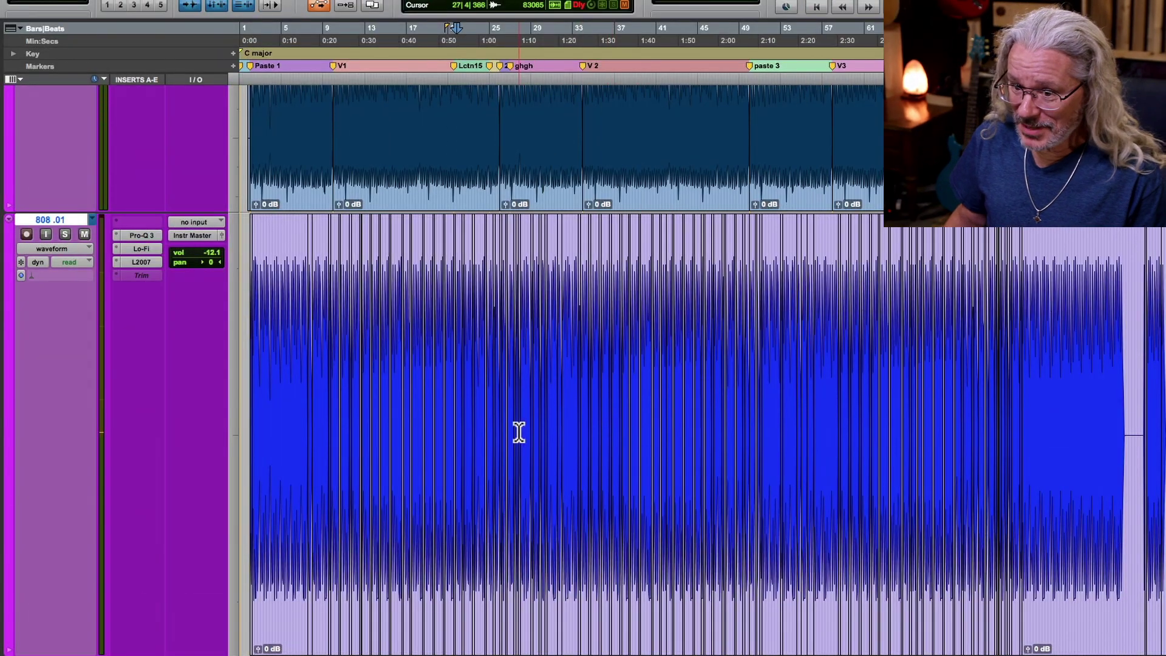
Step: Open the Pro-Q 3 equalizer inserted on the 808 .01 track
{"action": "left_click", "coordinate": [513, 432]}
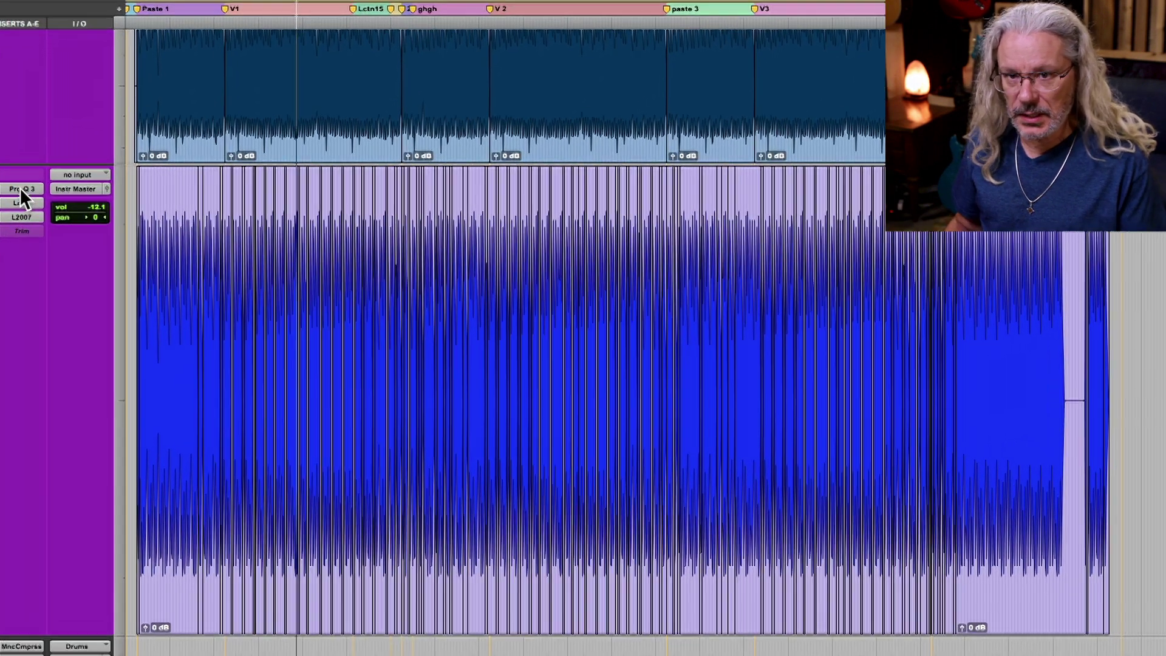
{"action": "left_click", "coordinate": [66, 252]}
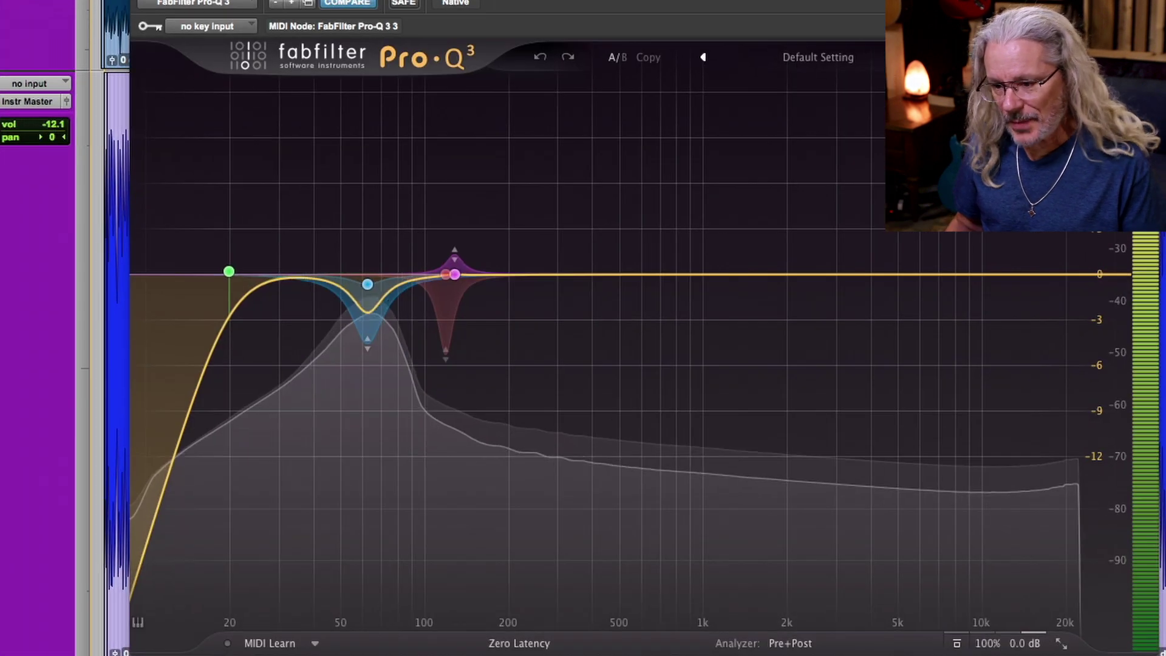